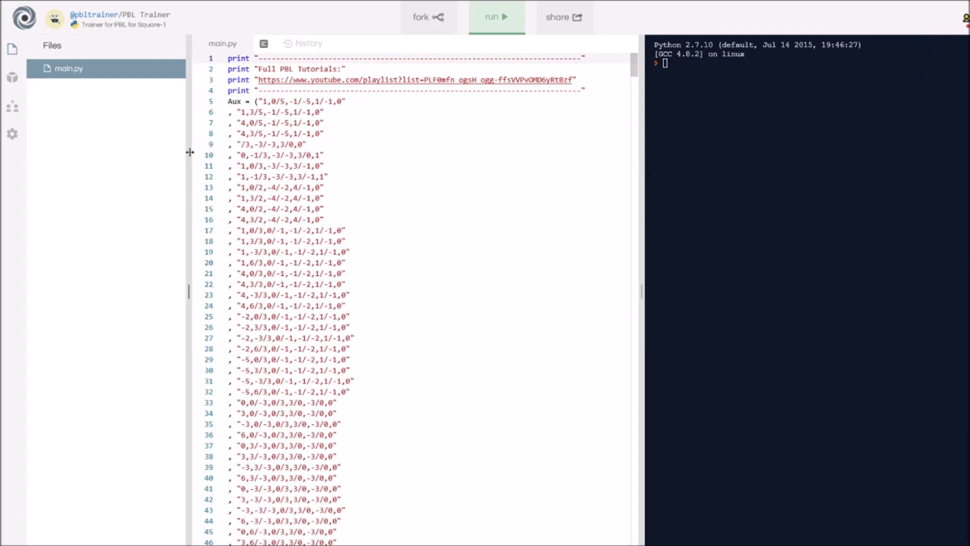
Collapse the file list and the code editor so the console fills the workspace.
{"action": "left_click_drag", "start_coordinate": [188, 153], "coordinate": [20, 172]}
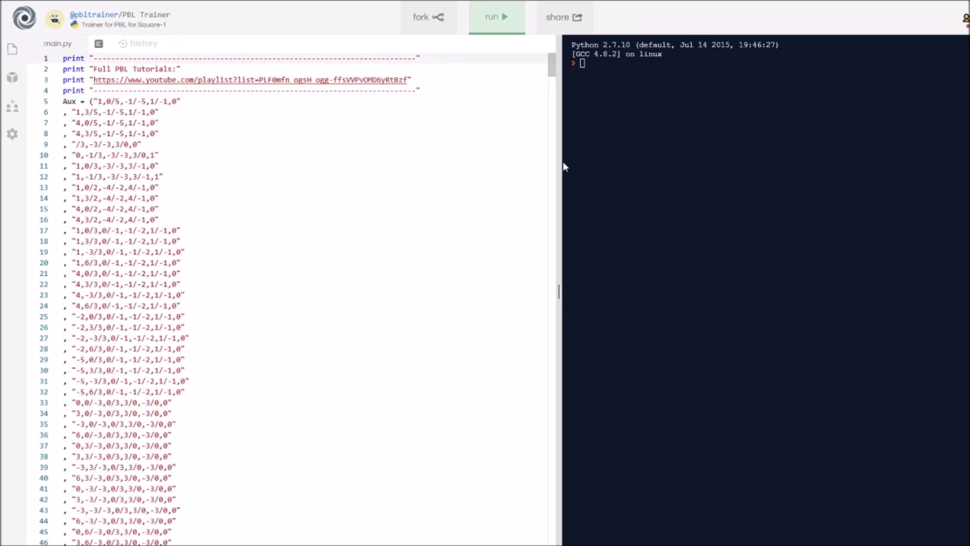
{"action": "left_click_drag", "start_coordinate": [560, 161], "coordinate": [11, 169]}
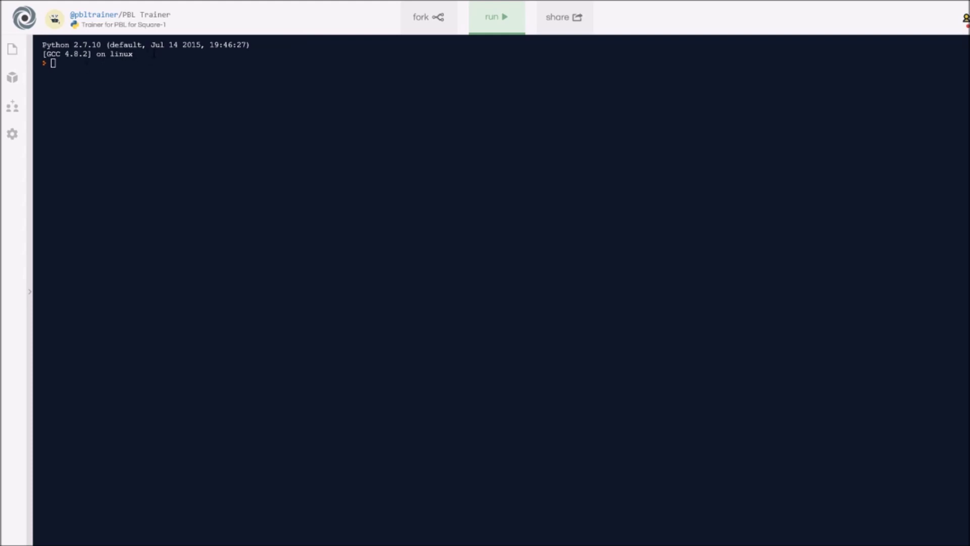
Run the PBL Trainer script and set the expected PBL limit to 6.
{"action": "left_click", "coordinate": [498, 20]}
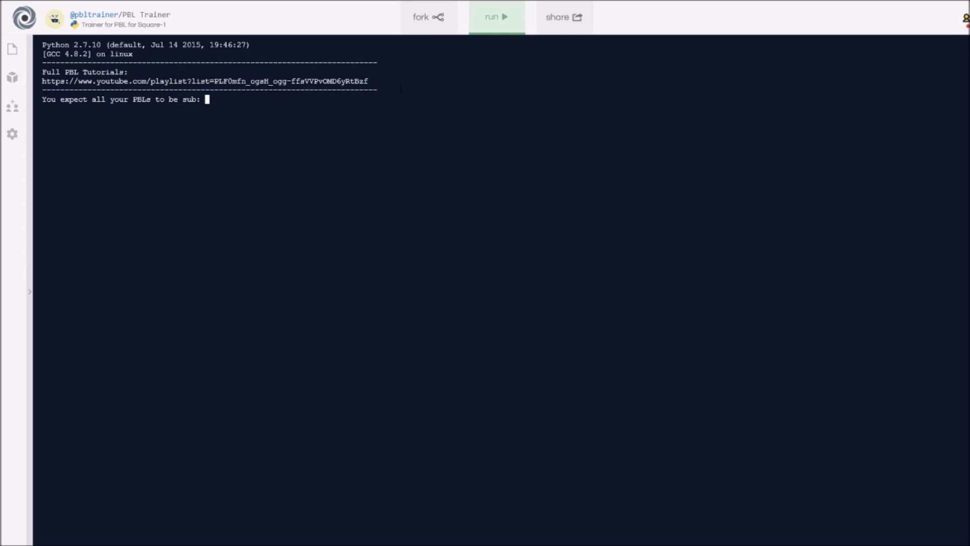
{"action": "type", "text": "6"}
{"action": "key", "text": "Return"}
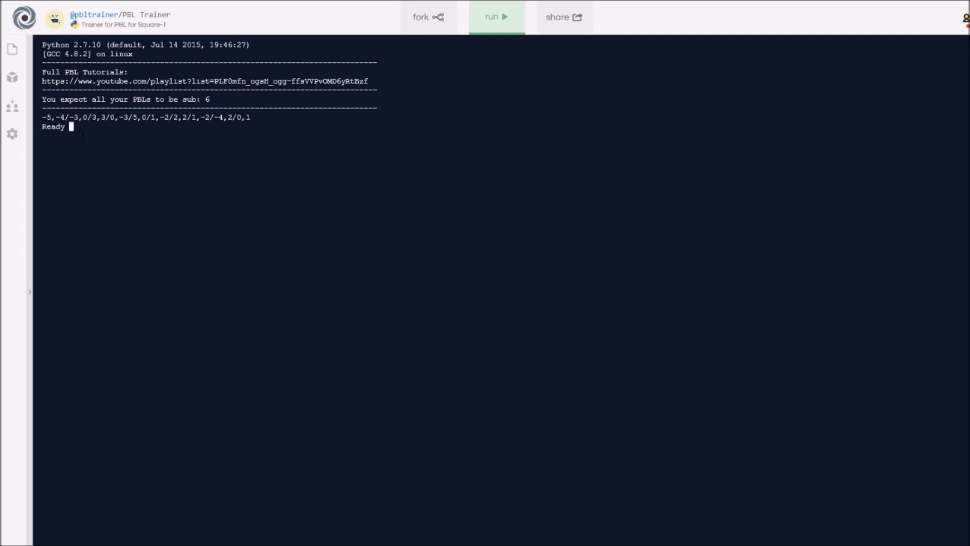
Time the first two PBL scrambles, and highlight the latest recorded time and the entered limit for comparison.
{"action": "key", "text": "Return"}
{"action": "key", "text": "Return"}
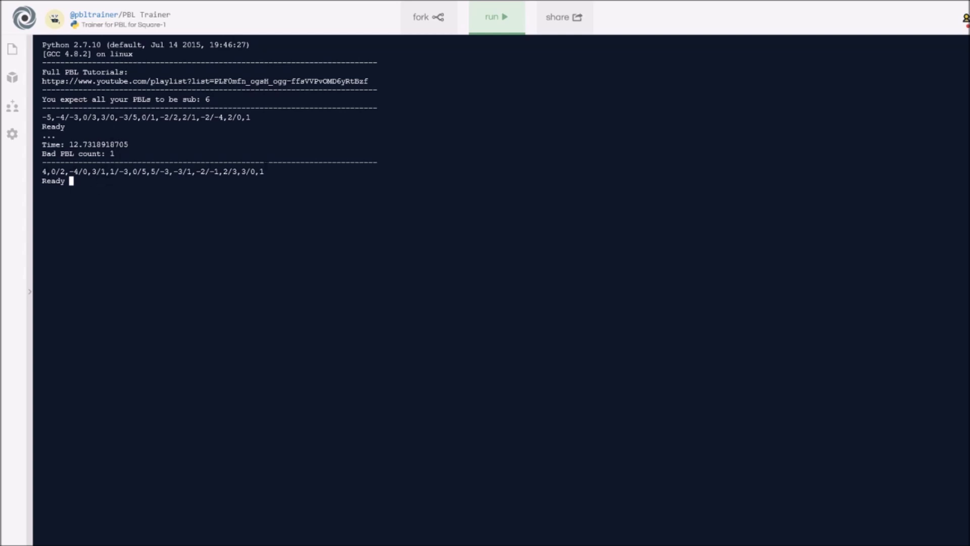
{"action": "key", "text": "Return"}
{"action": "key", "text": "Return"}
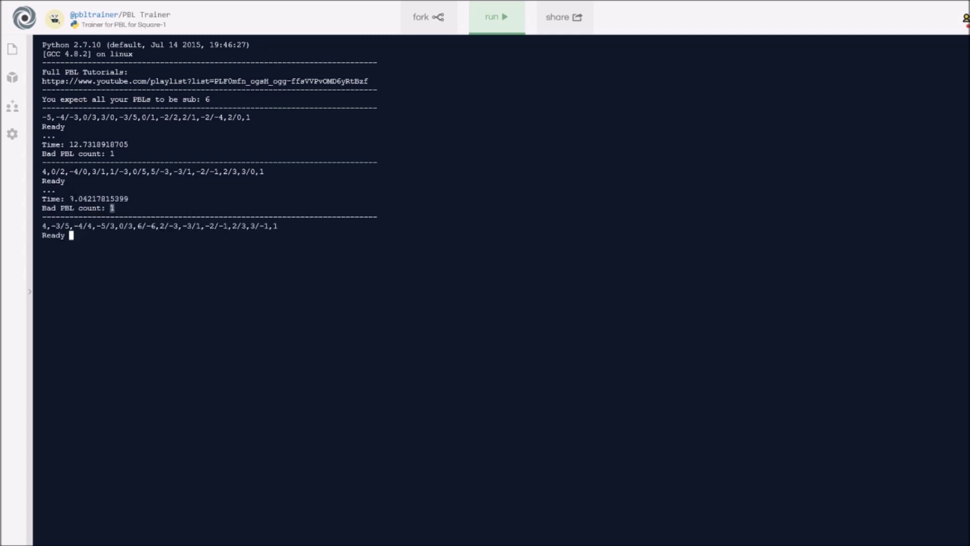
{"action": "left_click_drag", "start_coordinate": [69, 198], "coordinate": [139, 197]}
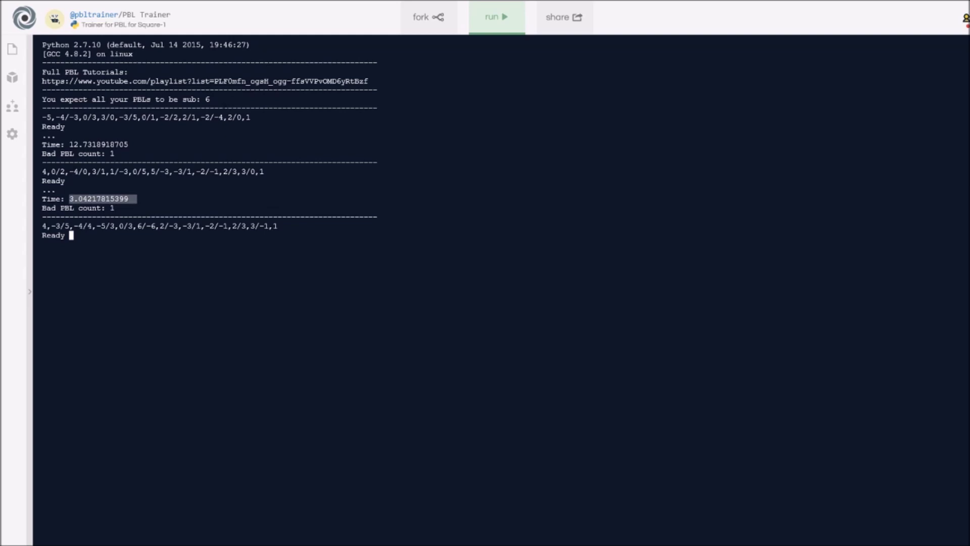
{"action": "left_click_drag", "start_coordinate": [205, 99], "coordinate": [214, 99]}
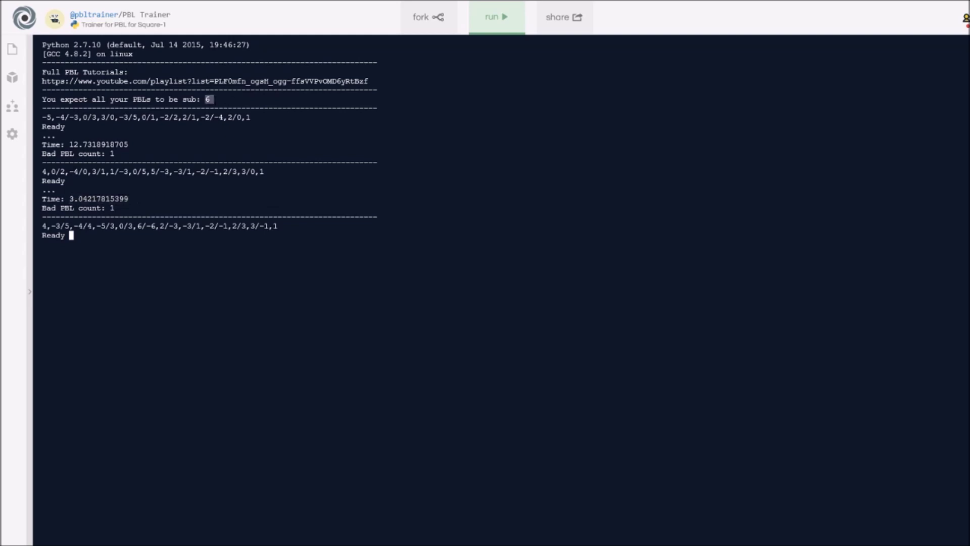
Start and stop the timer on six more PBL scrambles in quick succession, and highlight the entered limit.
{"action": "key", "text": "Return"}
{"action": "key", "text": "Return"}
{"action": "key", "text": "Return"}
{"action": "key", "text": "Return"}
{"action": "key", "text": "Return"}
{"action": "key", "text": "Return"}
{"action": "key", "text": "Return"}
{"action": "key", "text": "Return"}
{"action": "key", "text": "Return"}
{"action": "key", "text": "Return"}
{"action": "key", "text": "Return"}
{"action": "key", "text": "Return"}
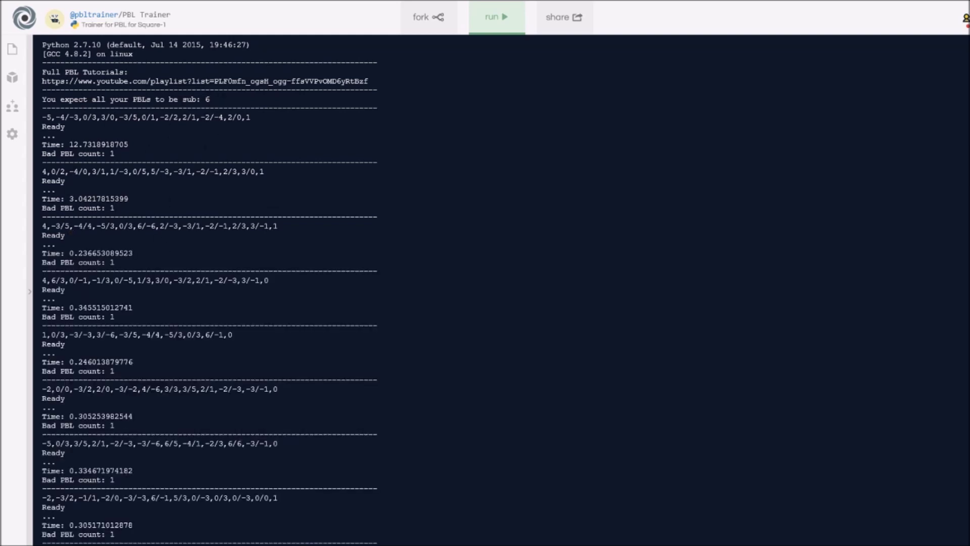
{"action": "double_click", "coordinate": [207, 100]}
Restart the trainer and try to begin a session with the expected PBL limit left blank.
{"action": "left_click", "coordinate": [491, 19]}
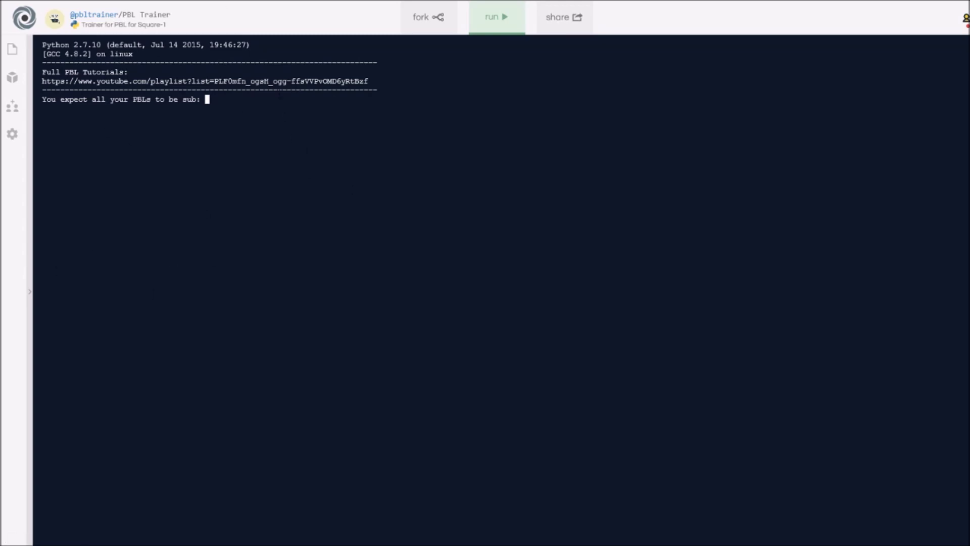
{"action": "left_click", "coordinate": [491, 17]}
{"action": "key", "text": "Return"}
{"action": "key", "text": "Return"}
{"action": "key", "text": "Return"}
{"action": "key", "text": "Return"}
{"action": "key", "text": "Return"}
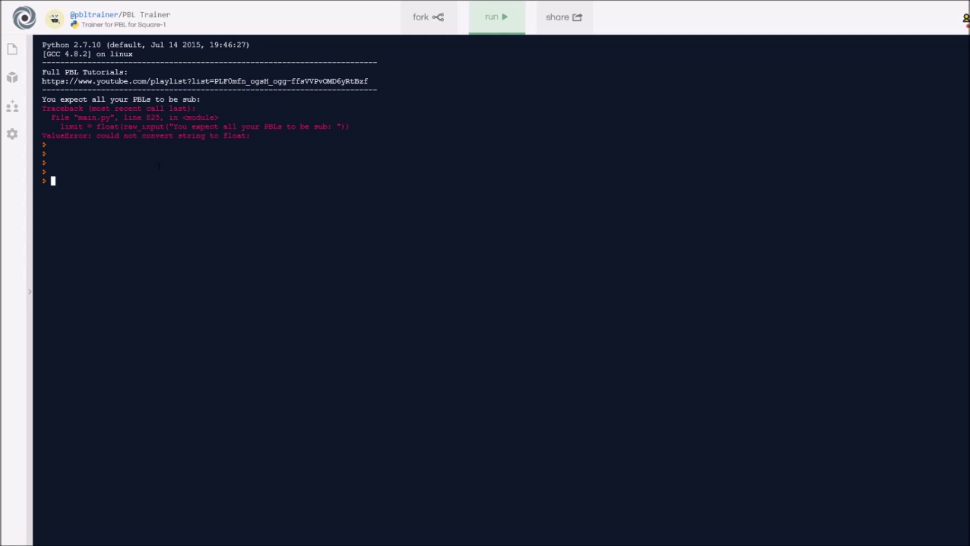
Rerun the trainer and finish the practice session with the command end to list the PBLs to work on.
{"action": "key", "text": "ctrl+Return"}
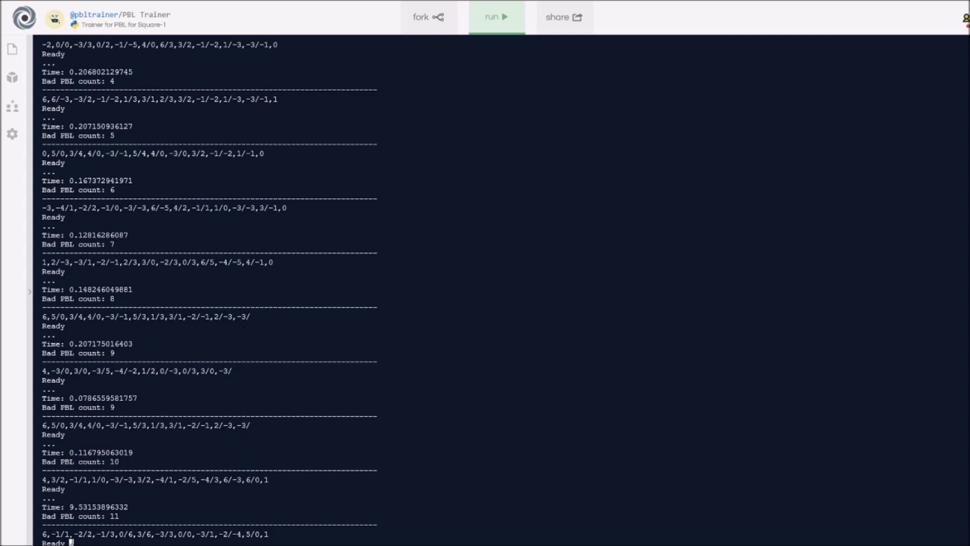
{"action": "type", "text": "end"}
{"action": "key", "text": "Return"}
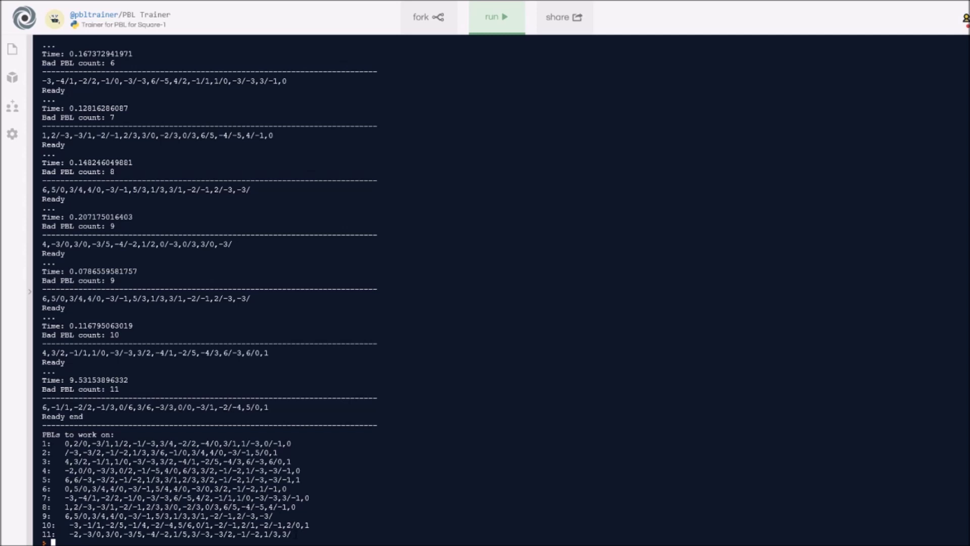
Run the trainer script again to start a fresh session.
{"action": "left_click", "coordinate": [498, 18]}
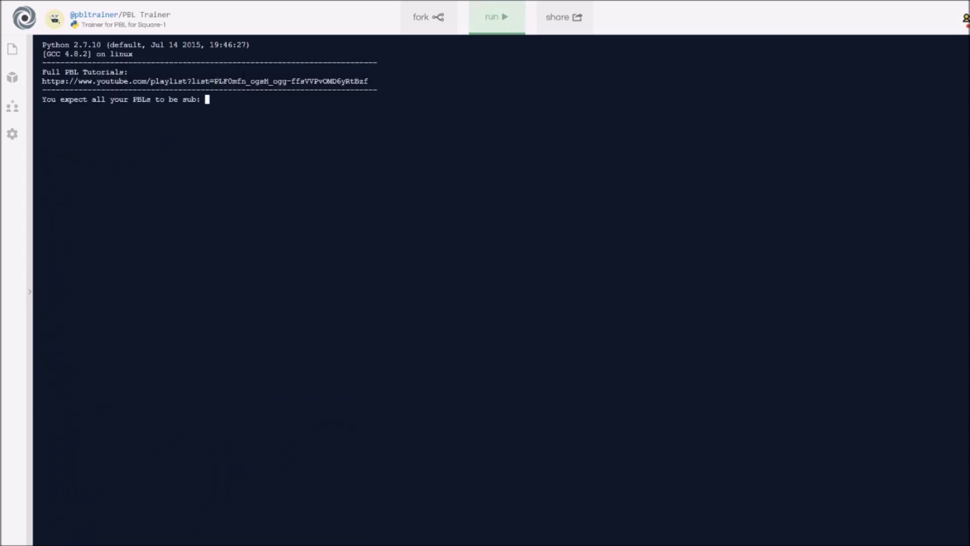